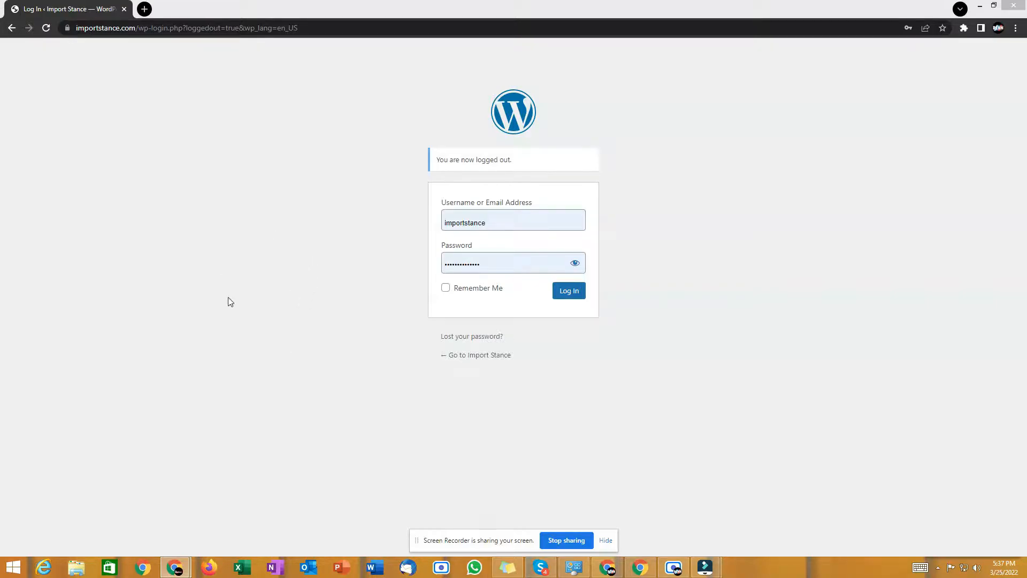
Step: Log in to the site's WordPress admin with the prefilled credentials and open the WooCommerce shipping settings
left_click(569, 293)
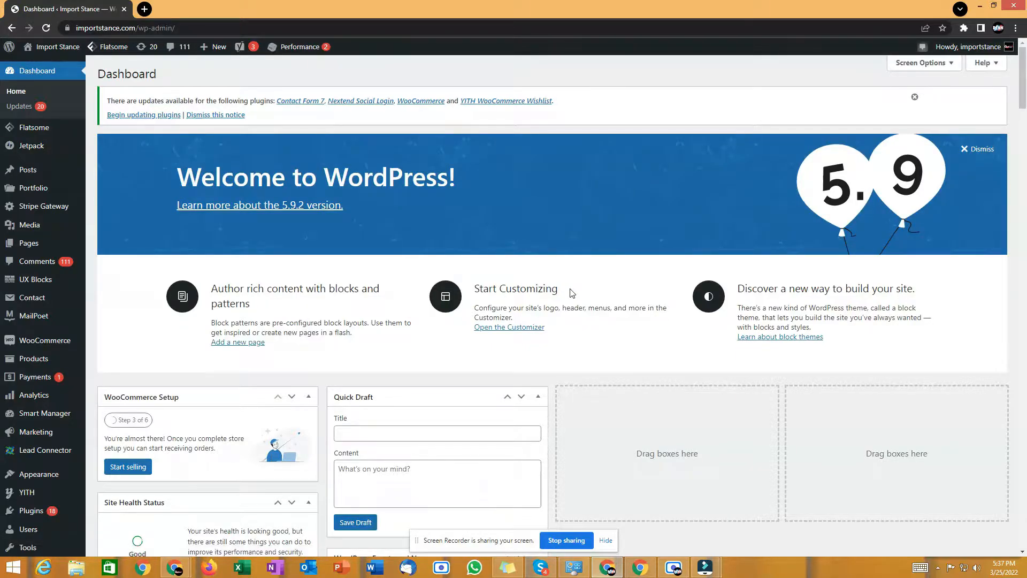
mouse_move(33, 345)
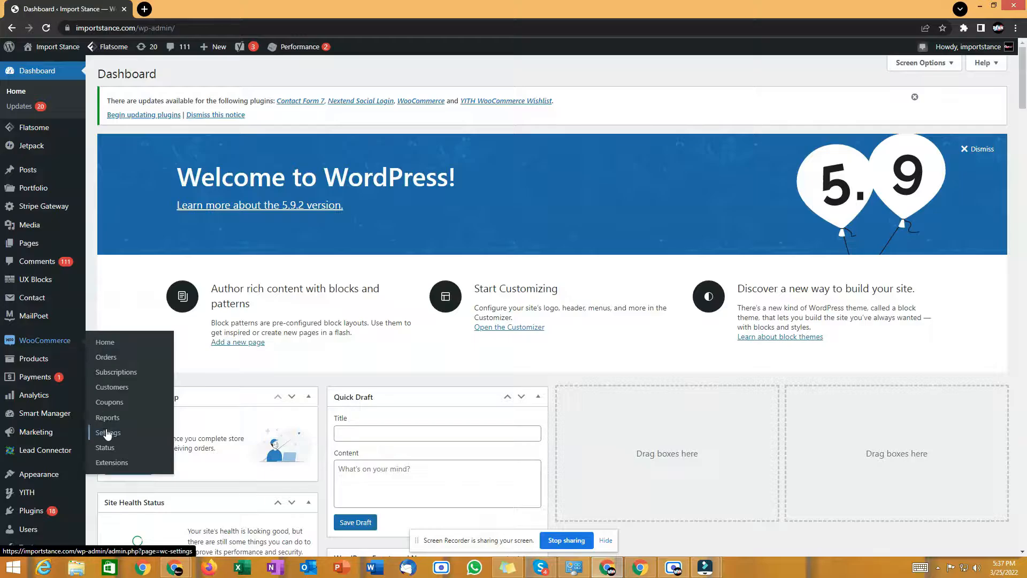
left_click(112, 436)
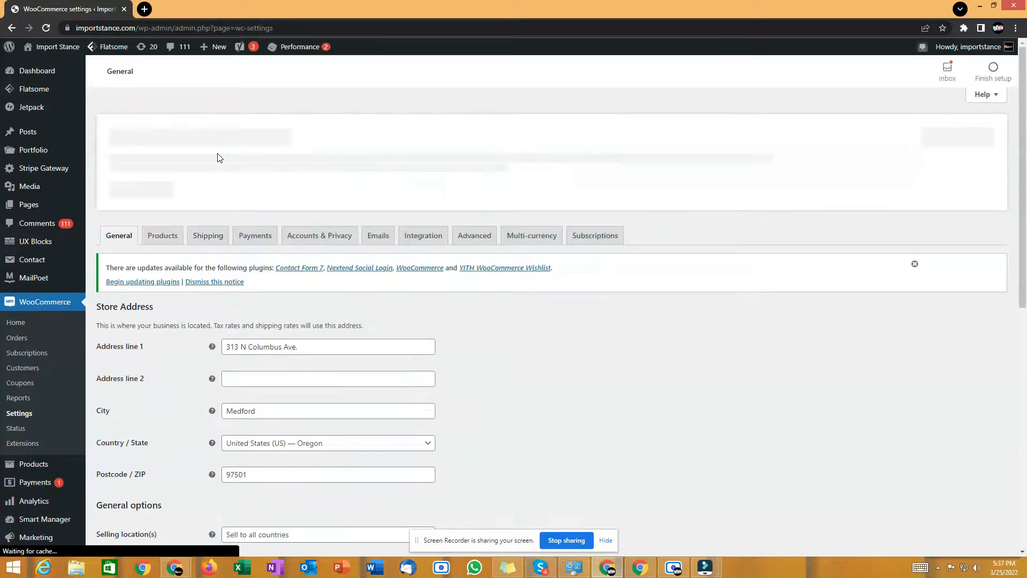
left_click(214, 271)
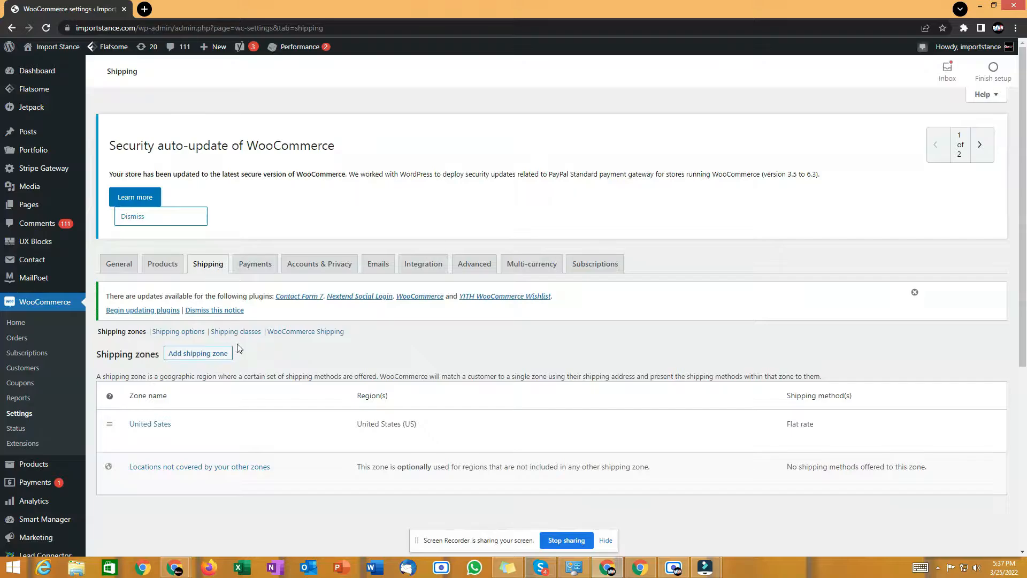
scroll(249, 373, "down", 2)
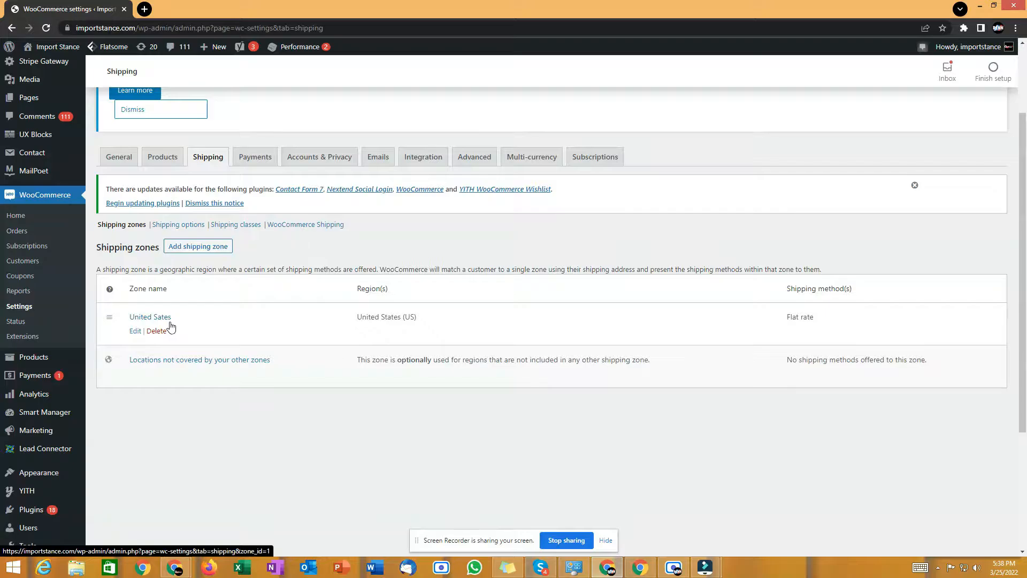
Step: Add a new shipping class named "Hoods" in the WooCommerce shipping classes
left_click(231, 225)
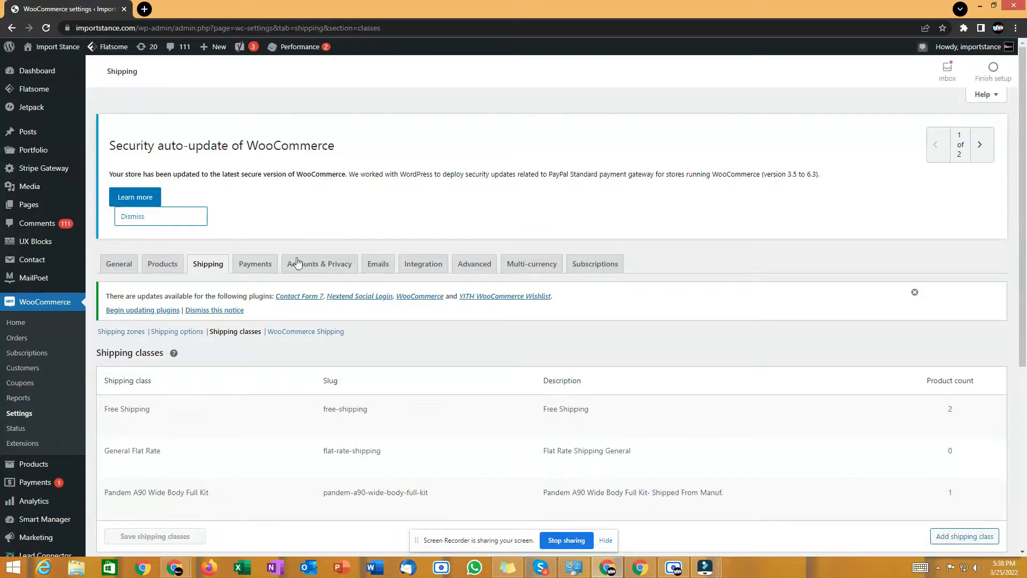
scroll(301, 295, "down", 1)
scroll(301, 299, "down", 2)
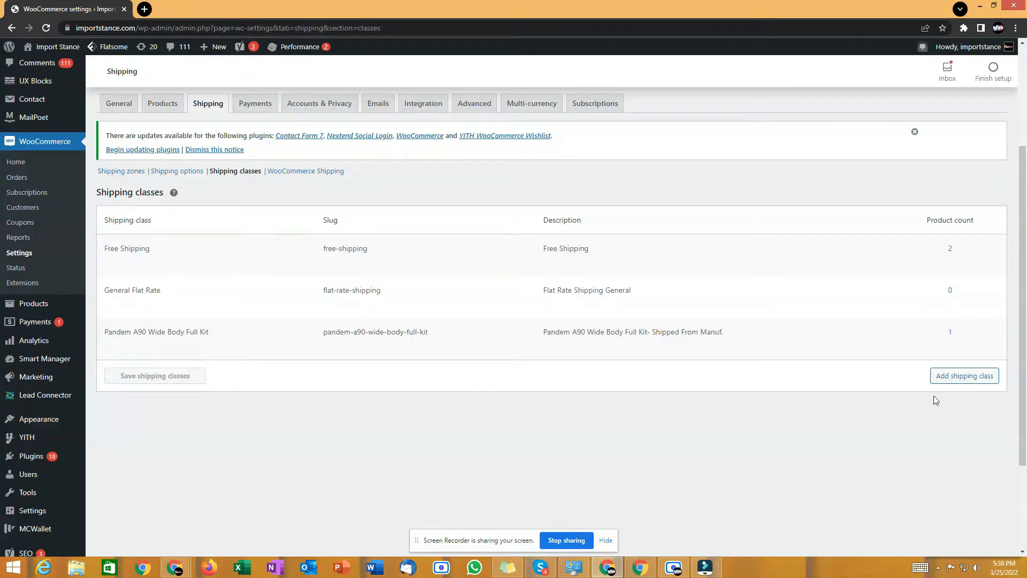
left_click(957, 380)
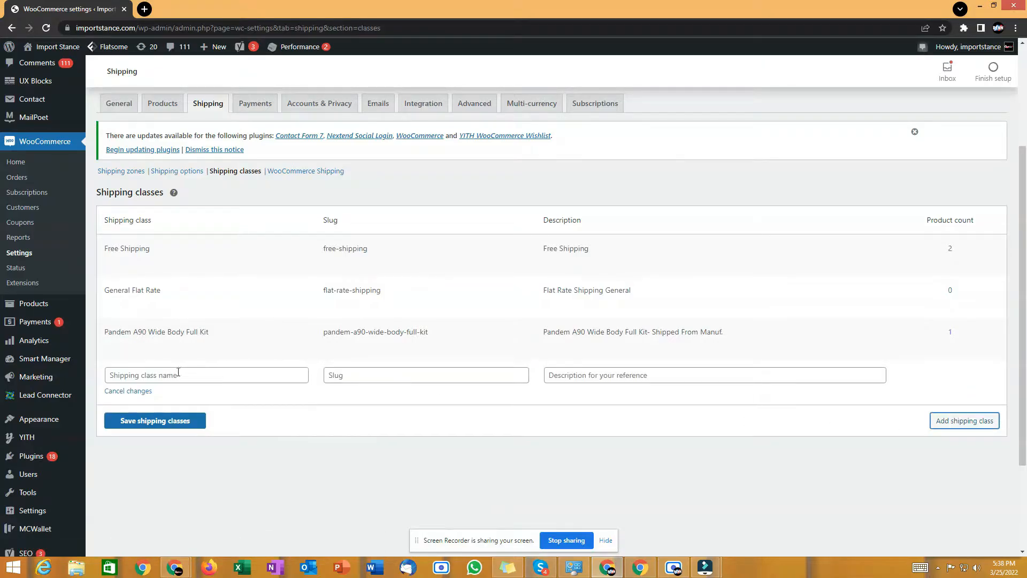
left_click(184, 376)
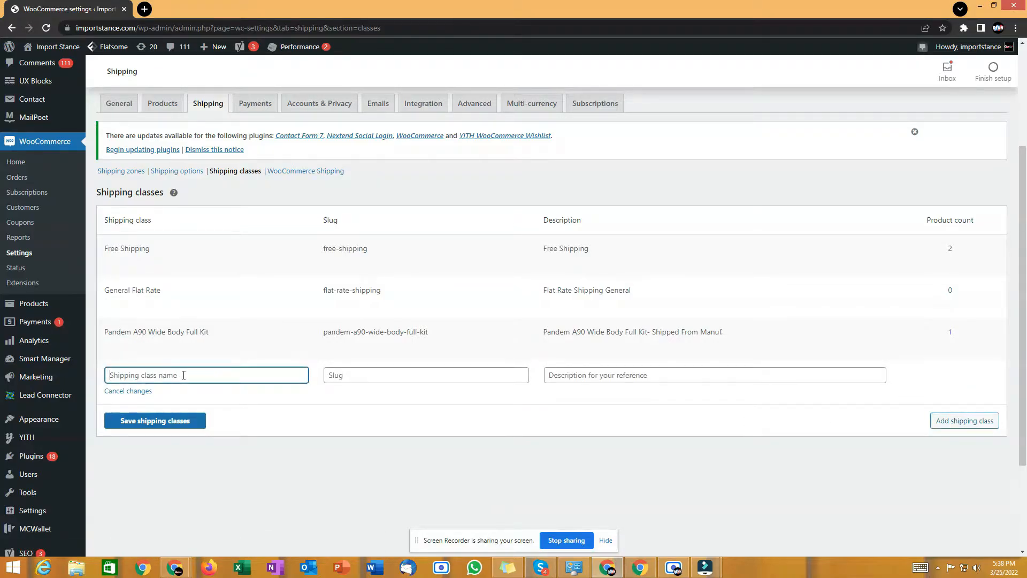
type("Hoods")
Step: Enter "Import Car Hoods" as the slug of the new Hoods shipping class
left_click(332, 378)
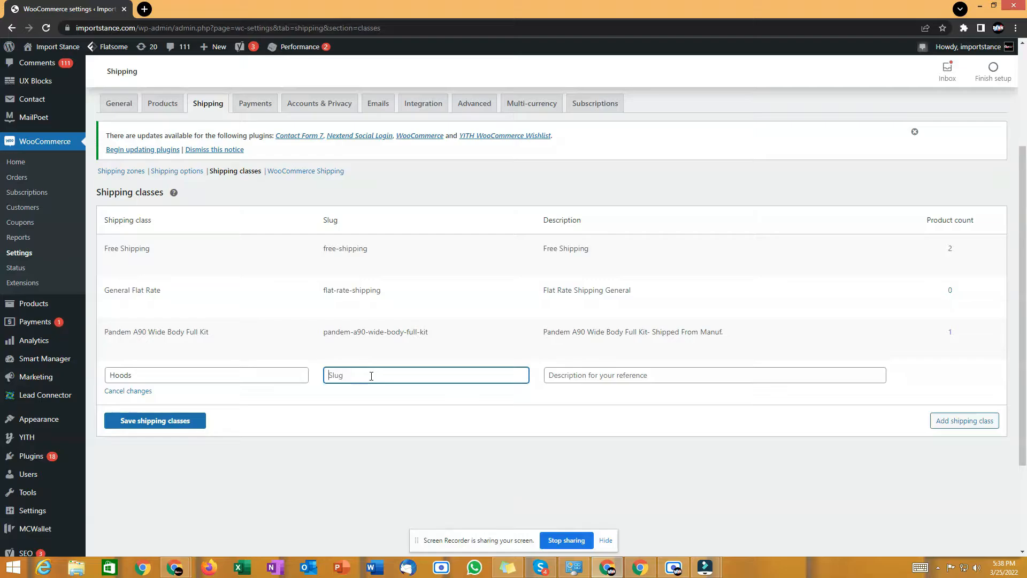
type("H")
key("BackSpace")
type("Import car Hoods")
double_click(357, 375)
type("a")
key("BackSpace")
type("Car")
Step: Describe the Hoods shipping class as "Hoods Shipping Rates" and save the shipping classes
left_click(600, 376)
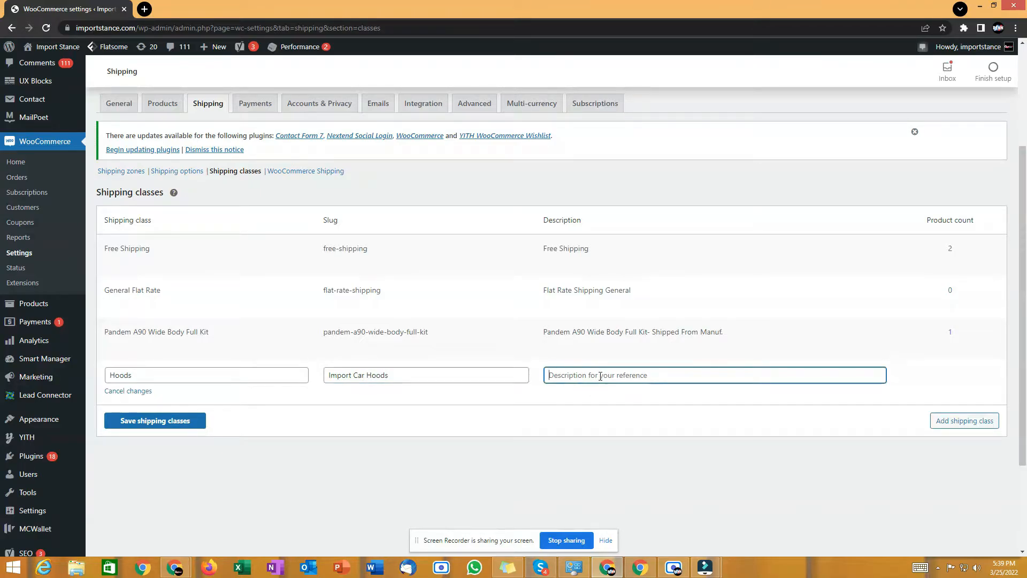
type("Hoods Sh")
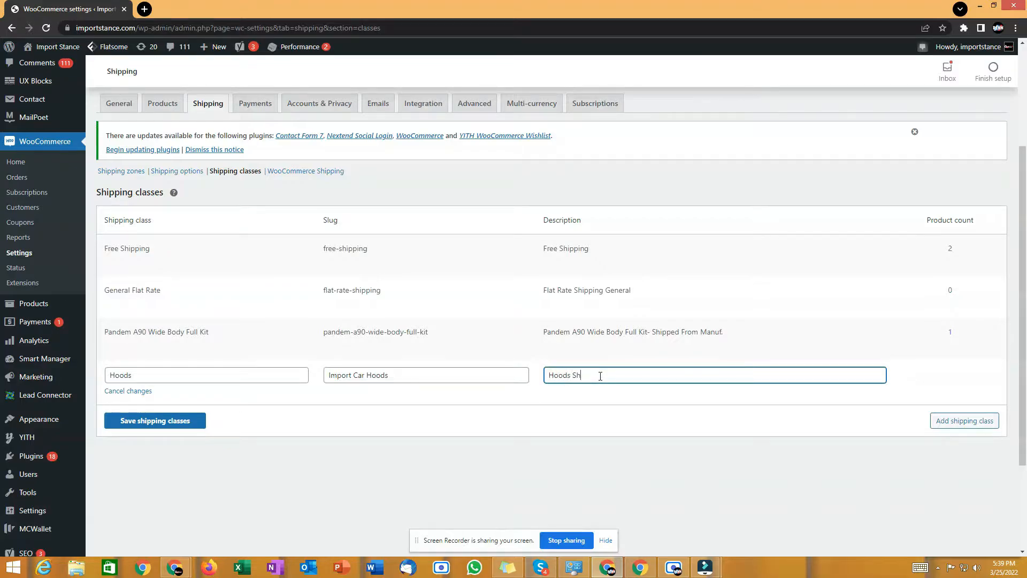
type("ipping Rates")
left_click(979, 424)
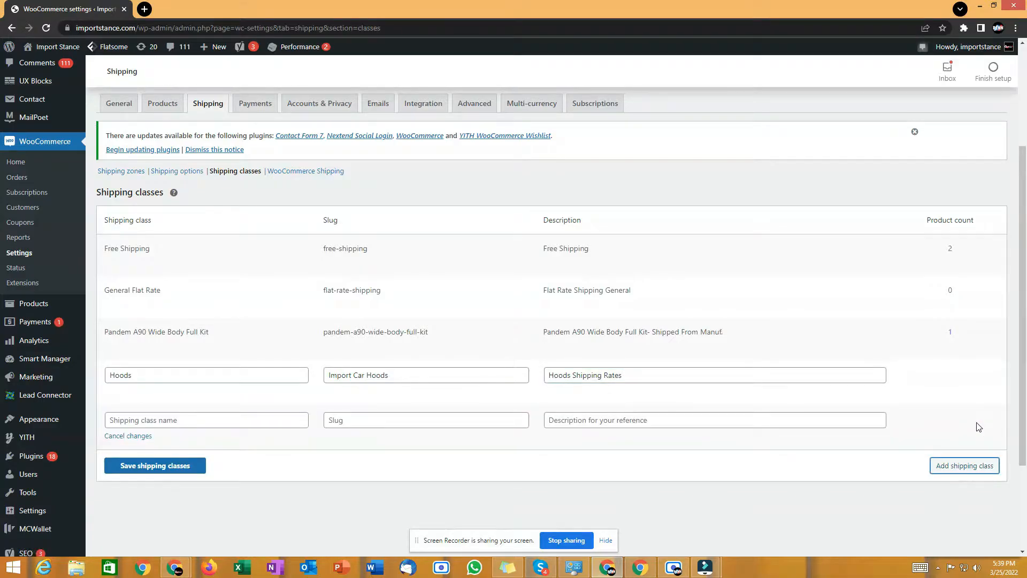
left_click(196, 470)
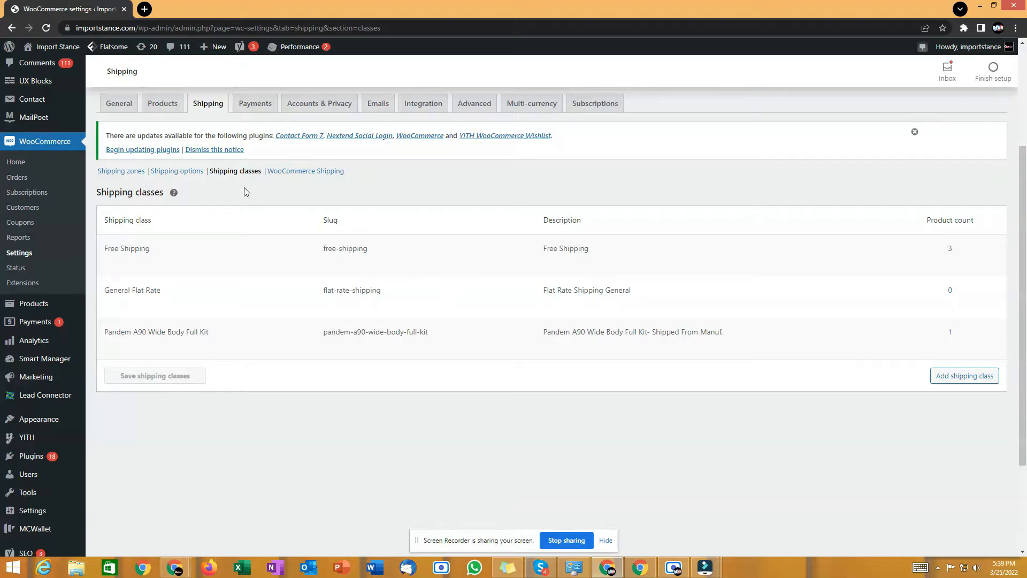
Step: Check the general shipping options and open the "United Sates" shipping zone for editing
left_click(173, 172)
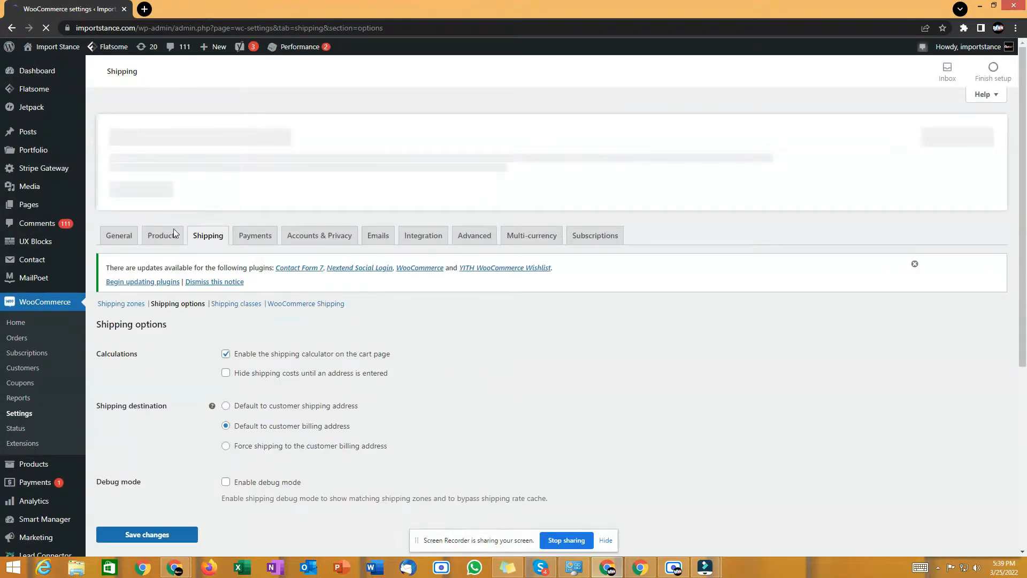
scroll(484, 425, "down", 2)
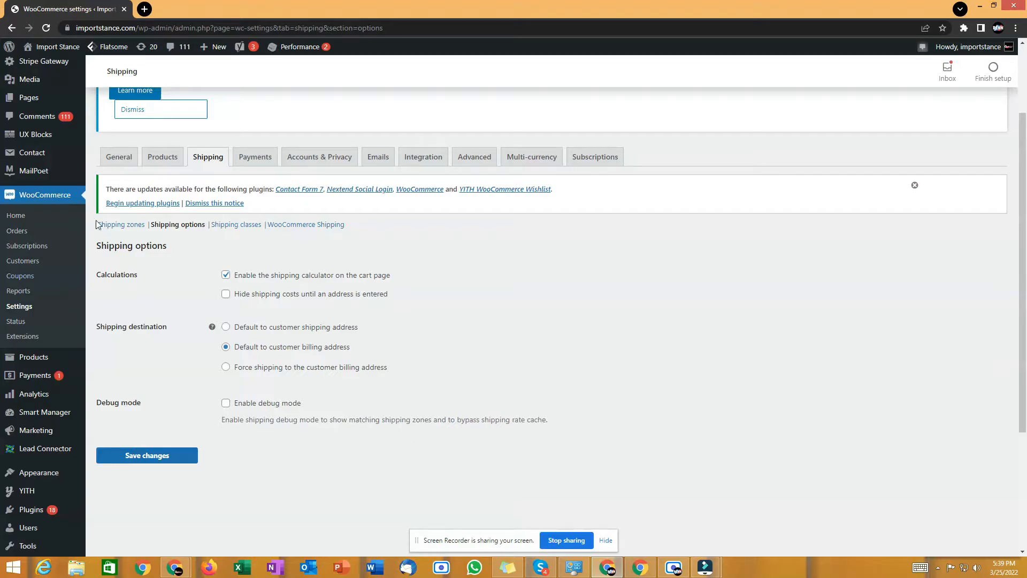
left_click(119, 227)
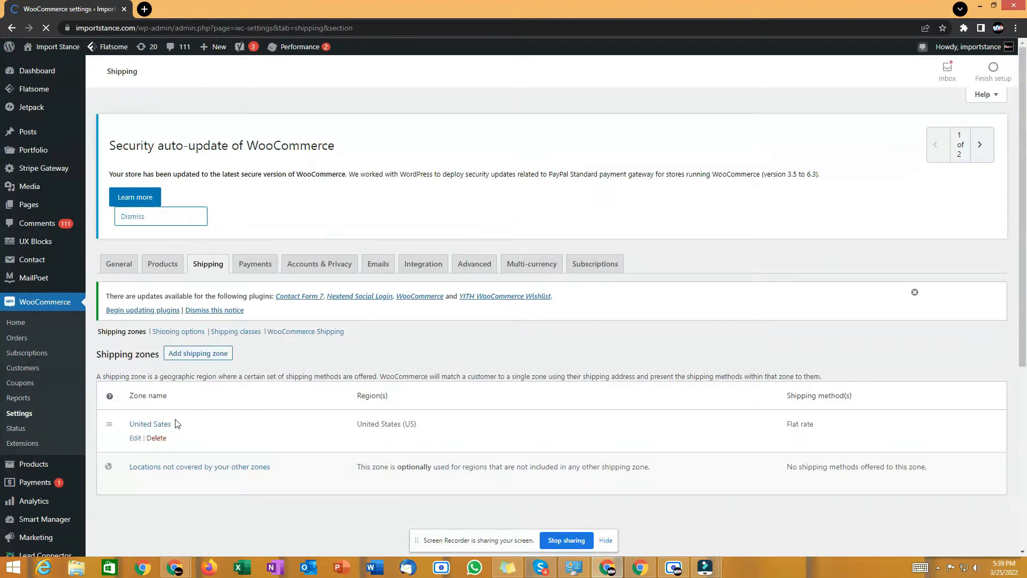
left_click(135, 438)
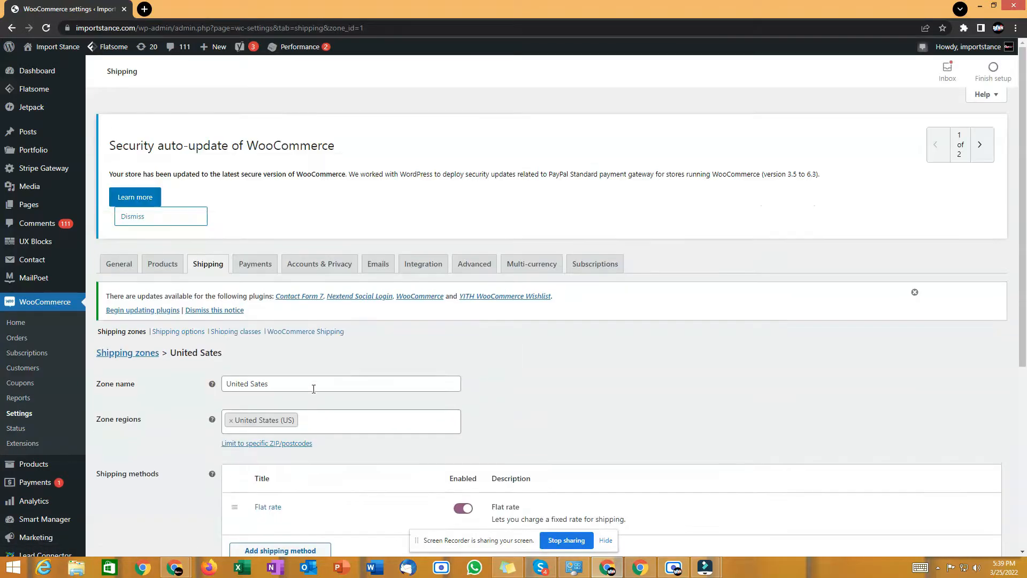
scroll(315, 396, "down", 3)
mouse_move(260, 359)
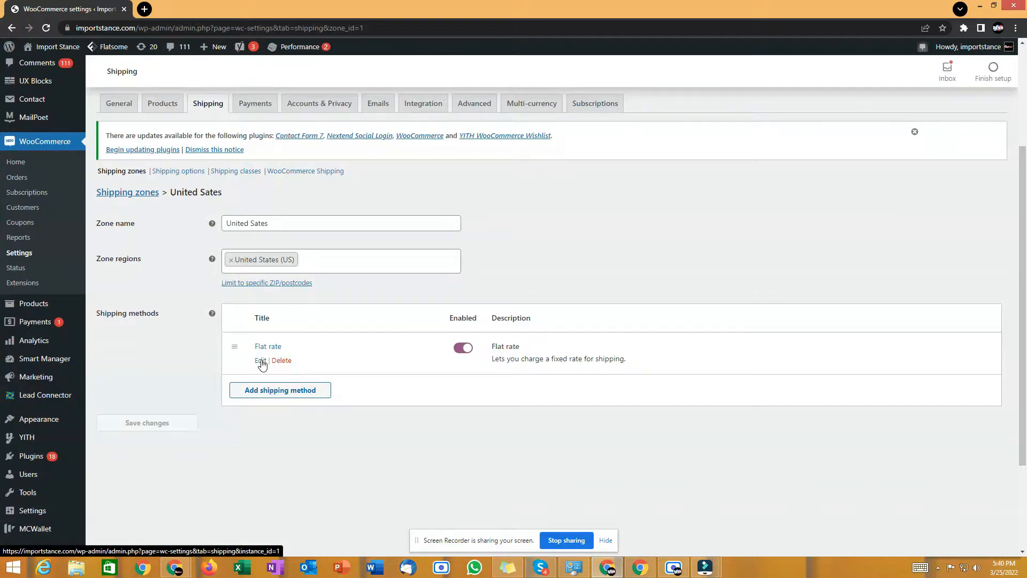
Step: Set the Hoods shipping class cost to 225.00 in the zone's flat rate settings and save the changes
left_click(259, 361)
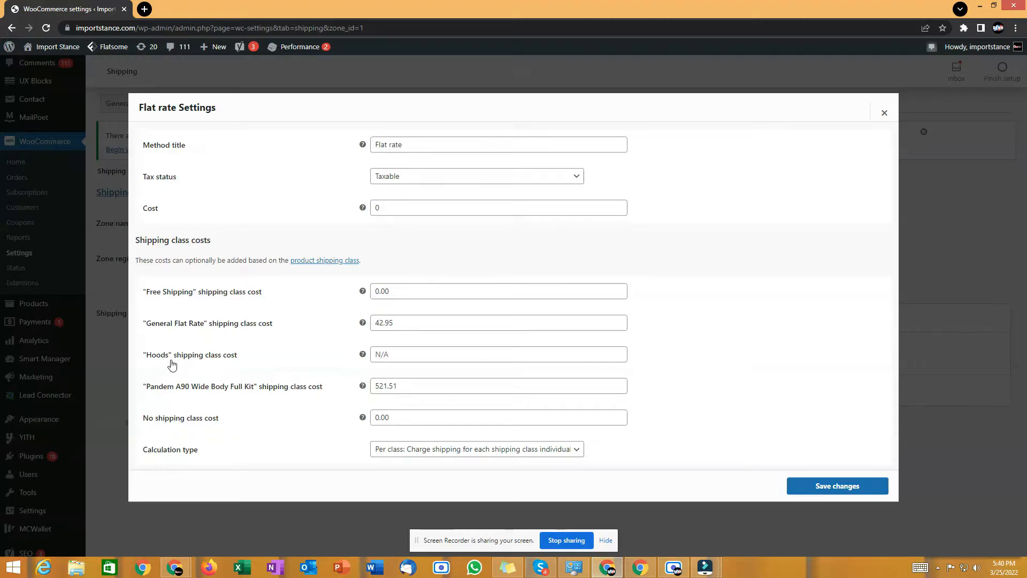
left_click(394, 356)
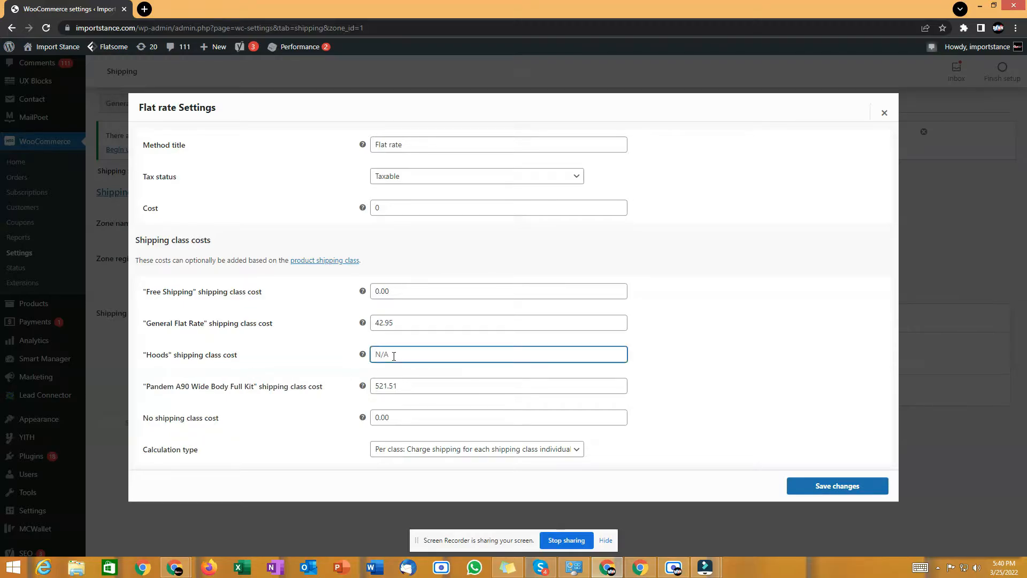
type("225.00")
left_click(816, 492)
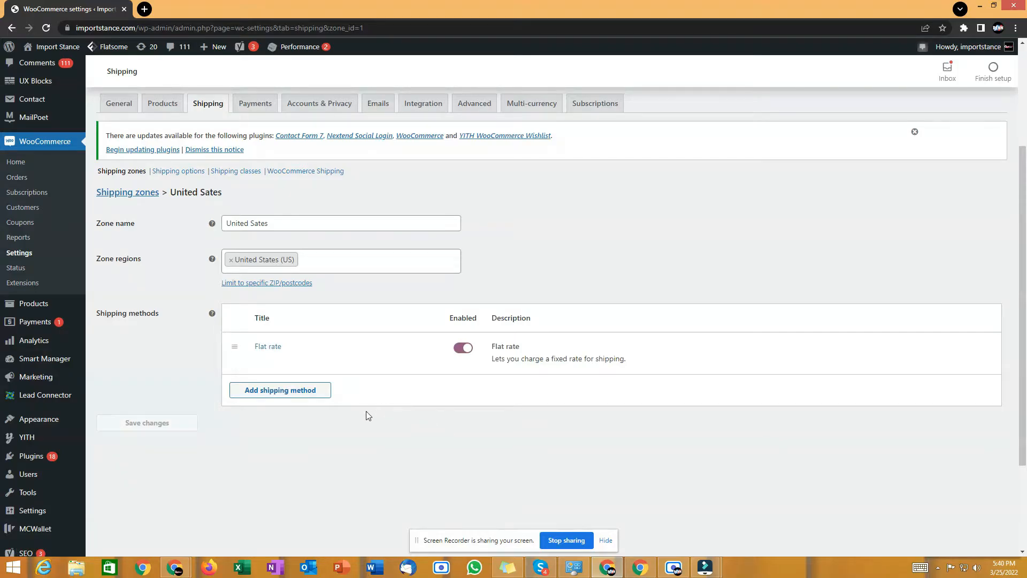
Step: Open the list of all store products and look through its entries
mouse_move(308, 340)
scroll(32, 230, "up", 1)
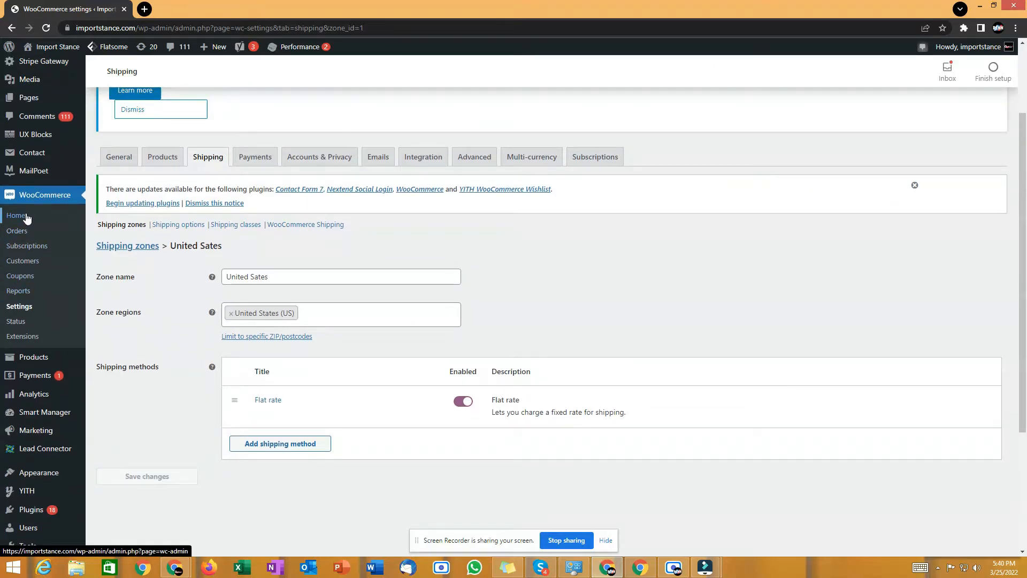
mouse_move(37, 357)
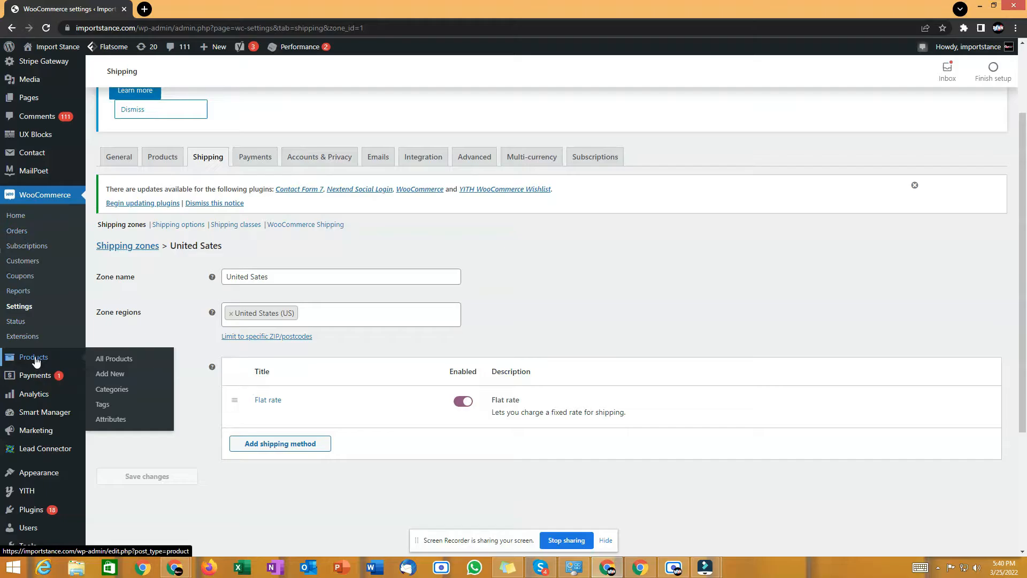
left_click(118, 360)
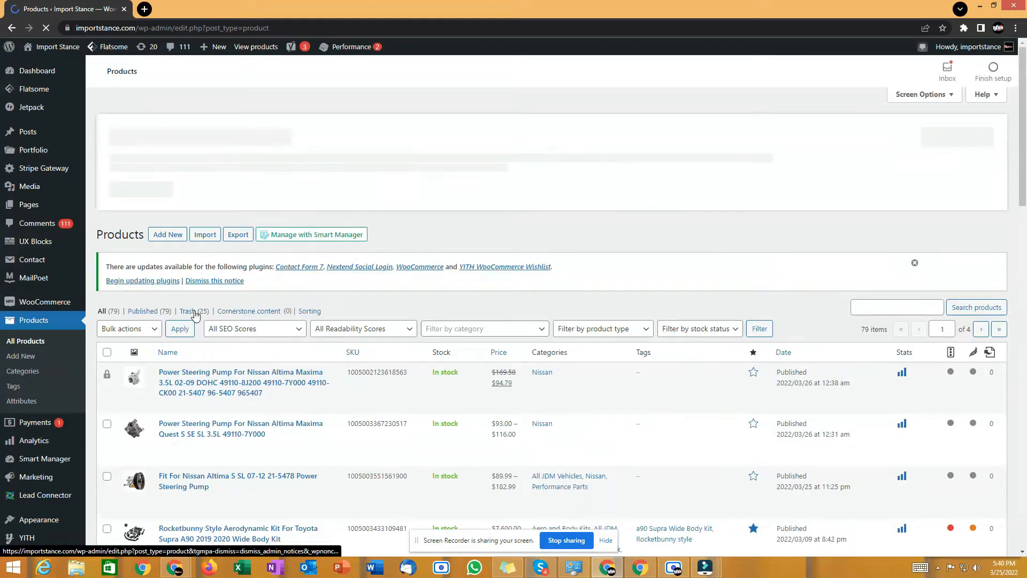
scroll(193, 342, "down", 4)
scroll(188, 357, "down", 2)
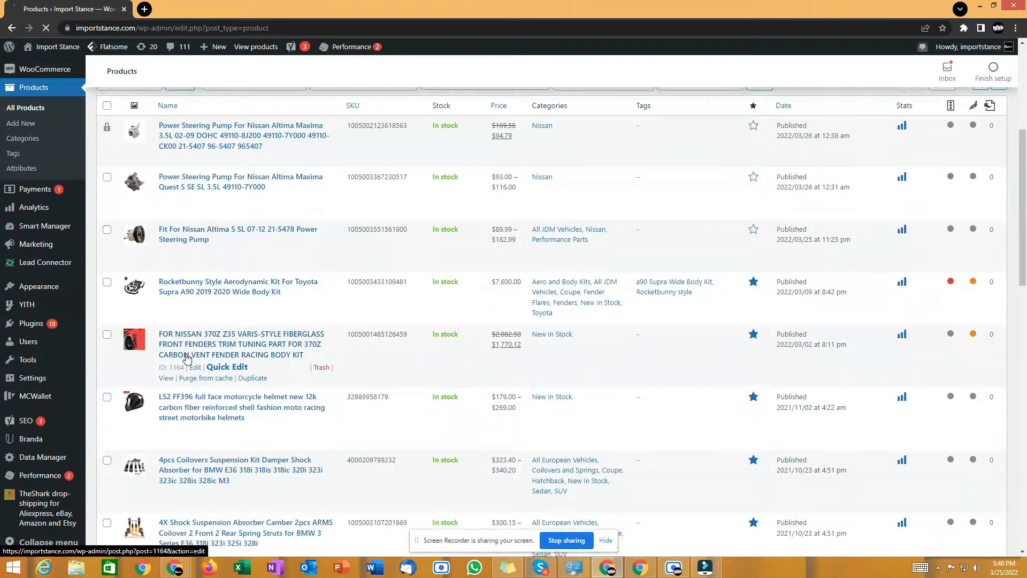
scroll(189, 356, "up", 5)
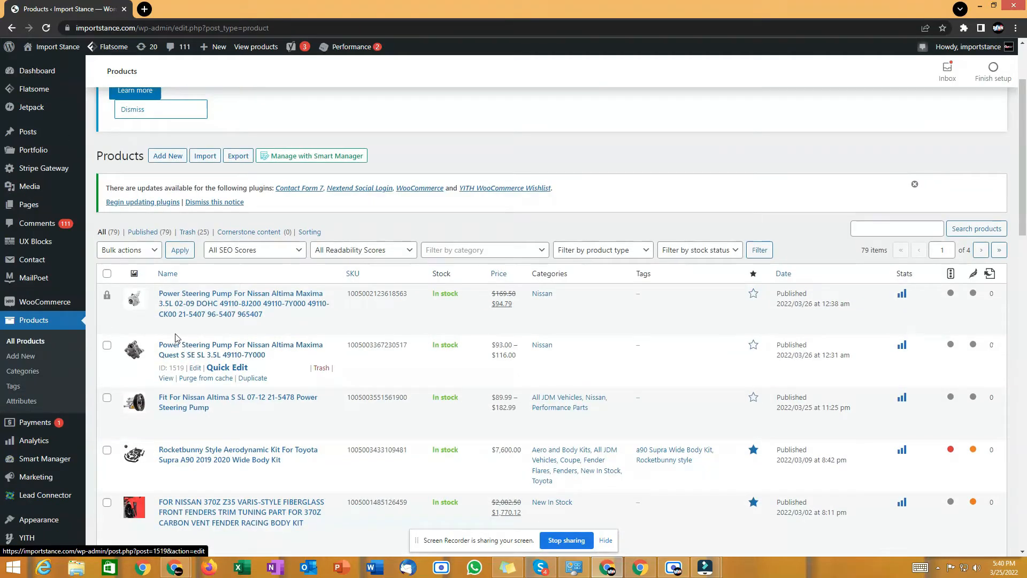
Step: Try "No shipping class" in the quick edit of the Nissan Quest power steering pump, and reload the product list without updating
left_click(225, 367)
scroll(226, 367, "down", 3)
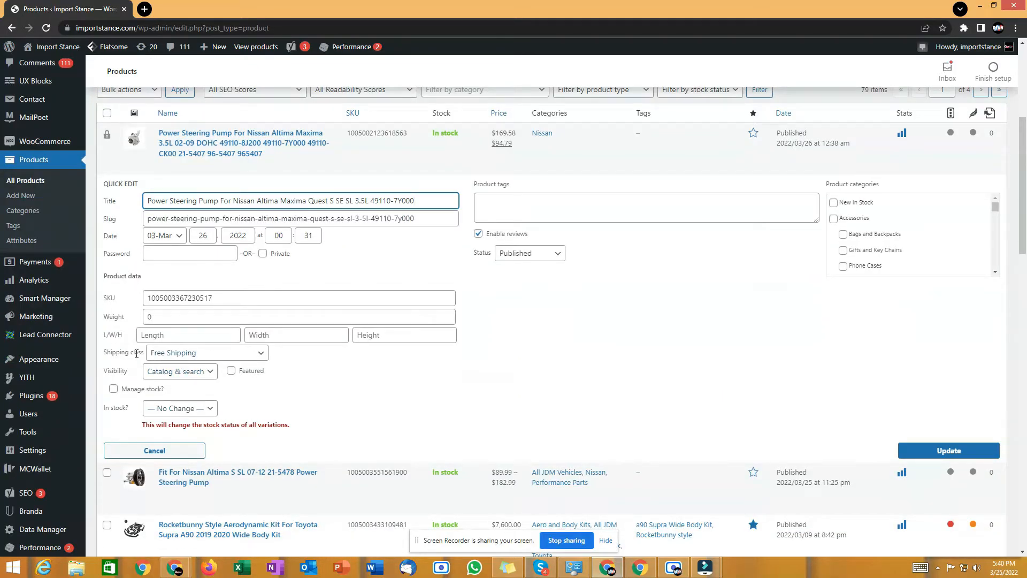
left_click(264, 357)
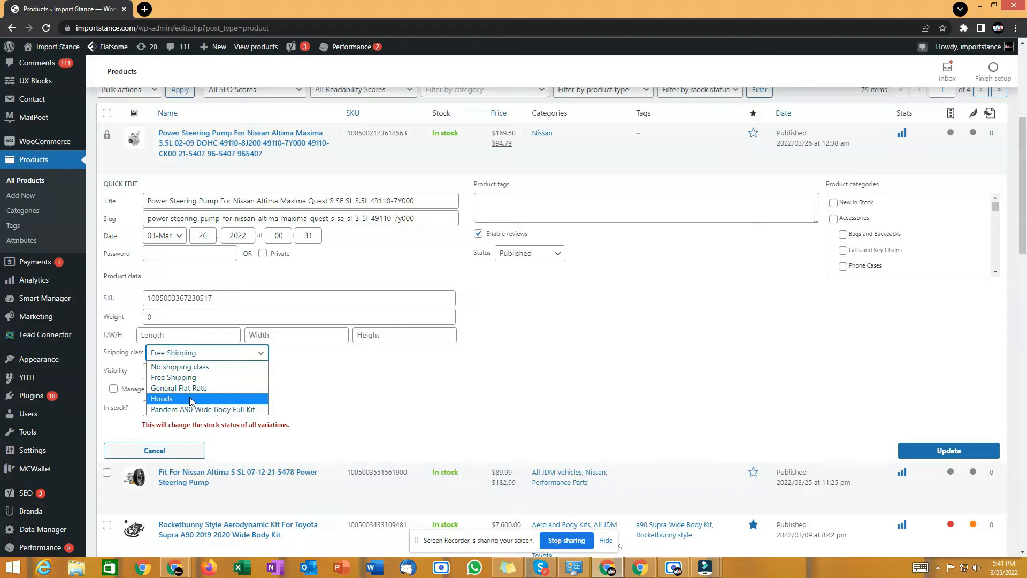
left_click(194, 368)
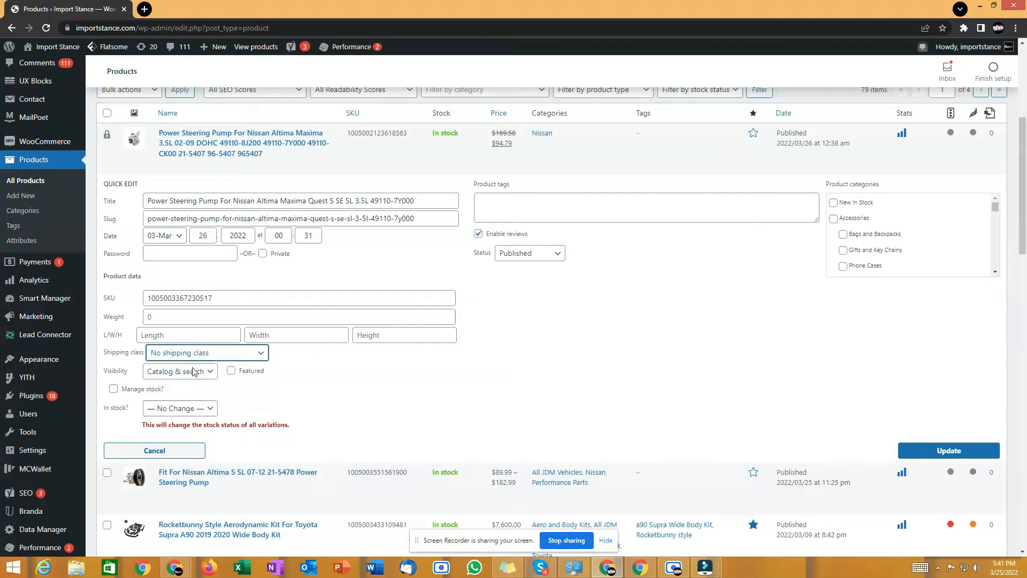
scroll(316, 387, "up", 2)
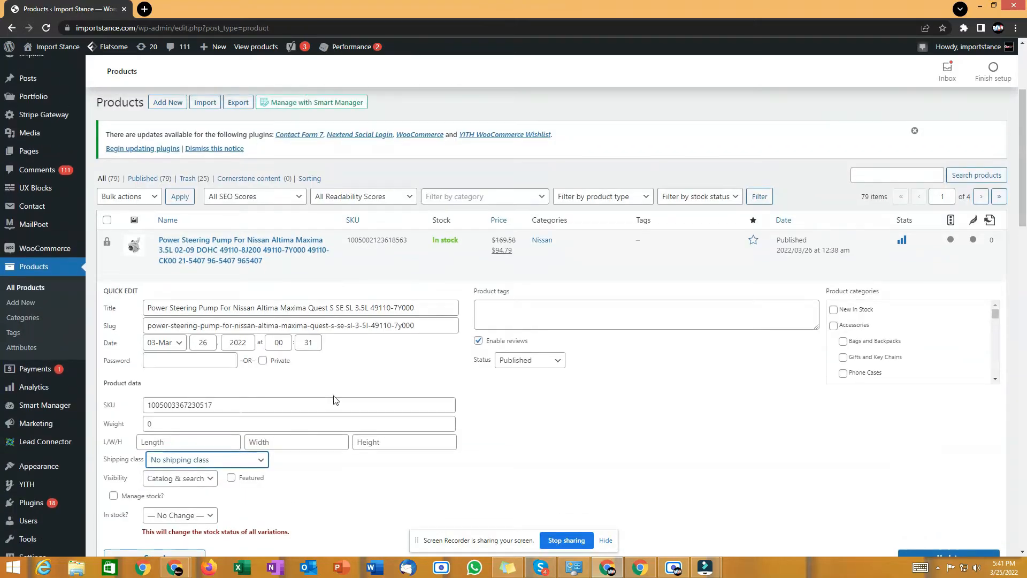
left_click(37, 290)
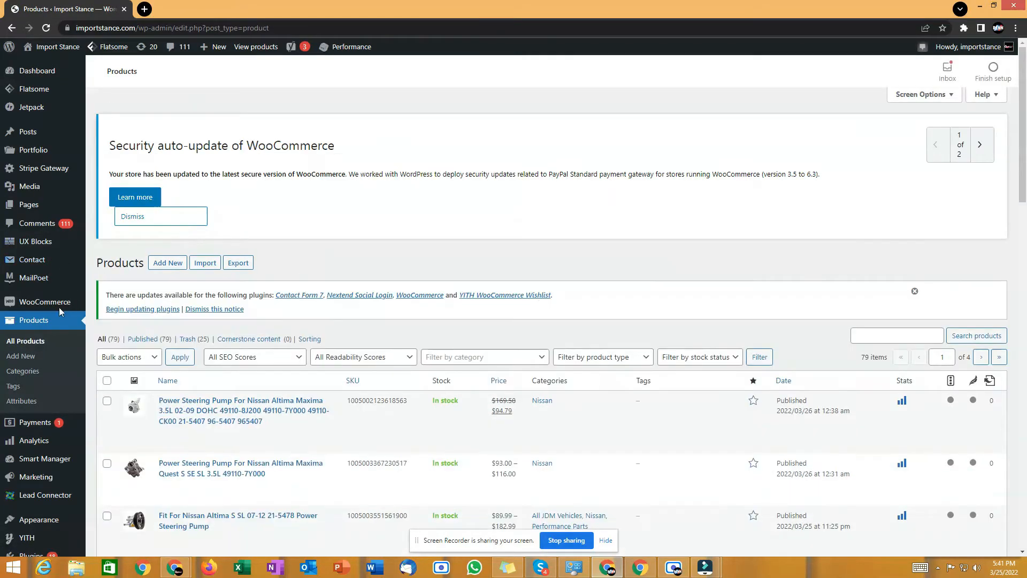
Step: Return to the WooCommerce settings and show the shipping zones
mouse_move(45, 304)
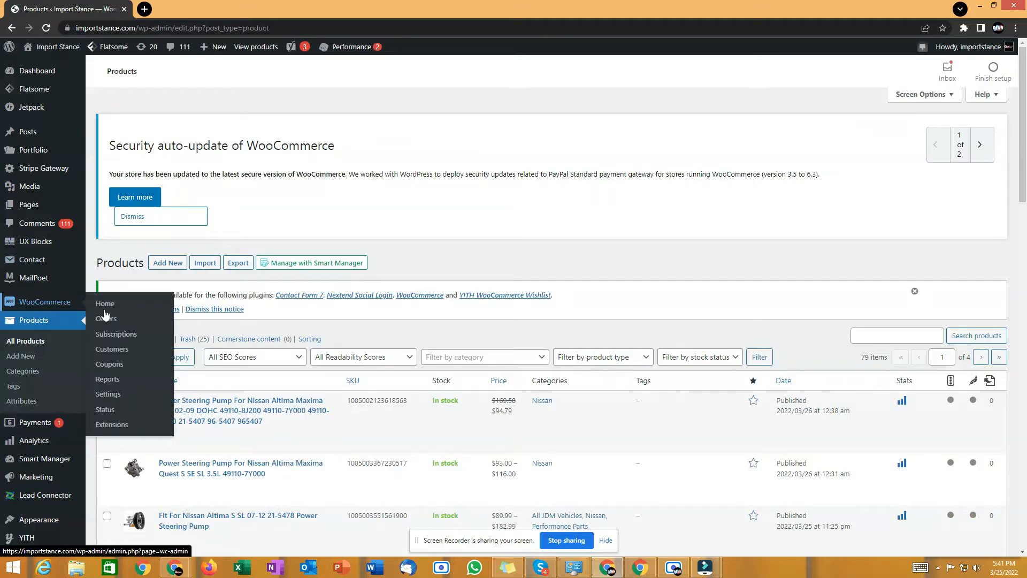
left_click(110, 394)
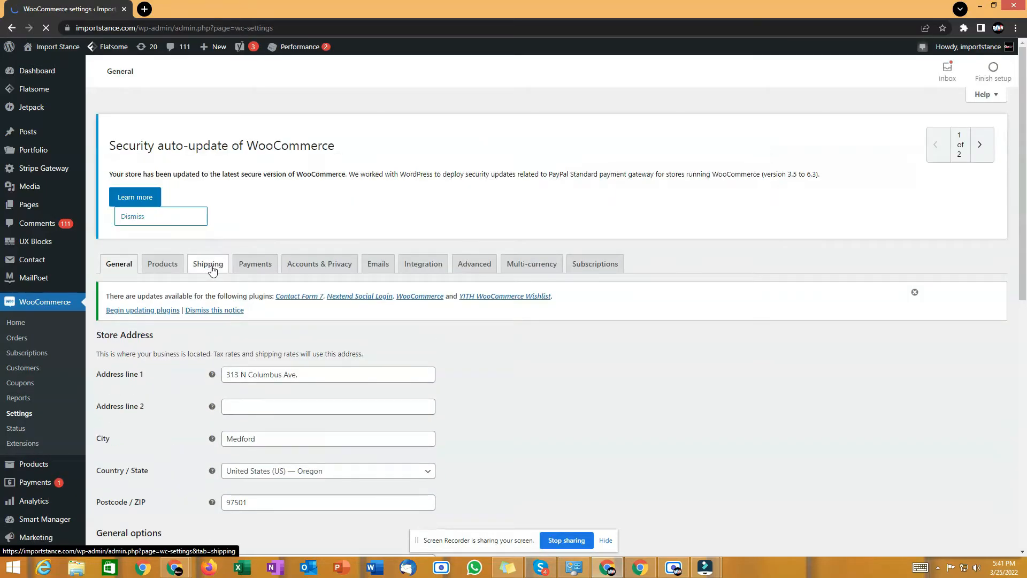
left_click(211, 270)
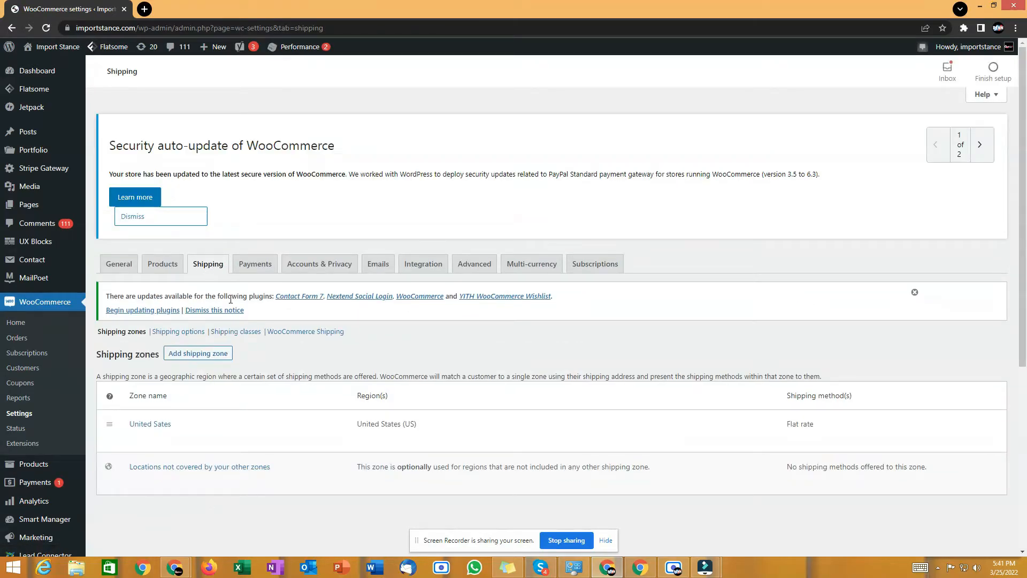
Step: Start a new shipping zone and set its region to United States (US)
scroll(288, 361, "down", 1)
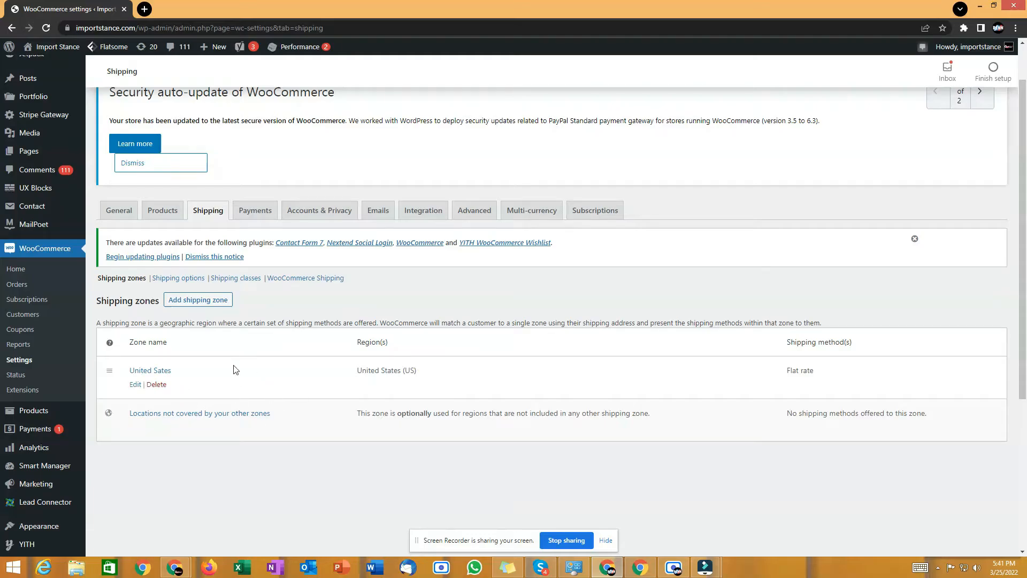
left_click(193, 303)
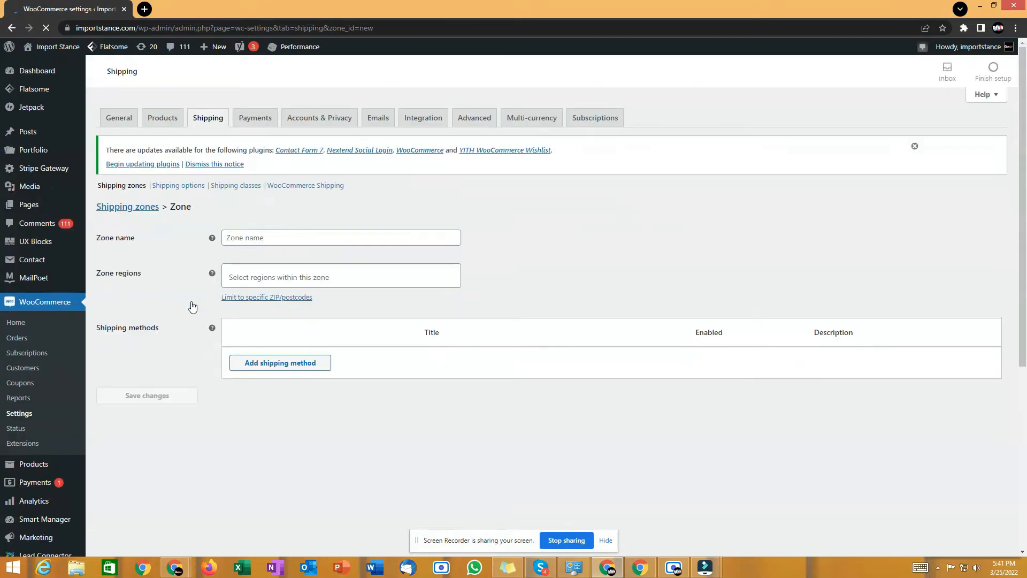
scroll(449, 369, "down", 3)
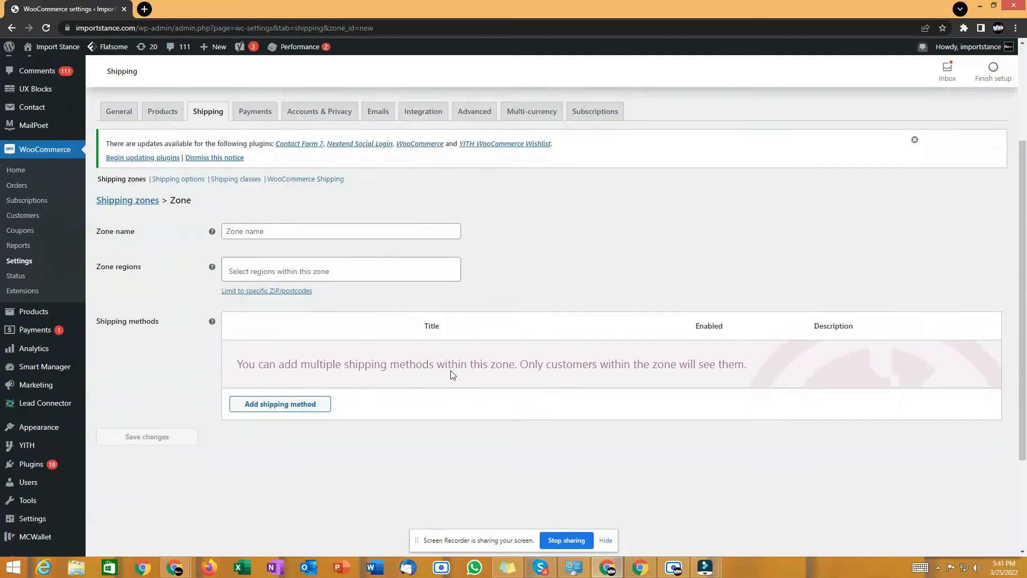
left_click(244, 264)
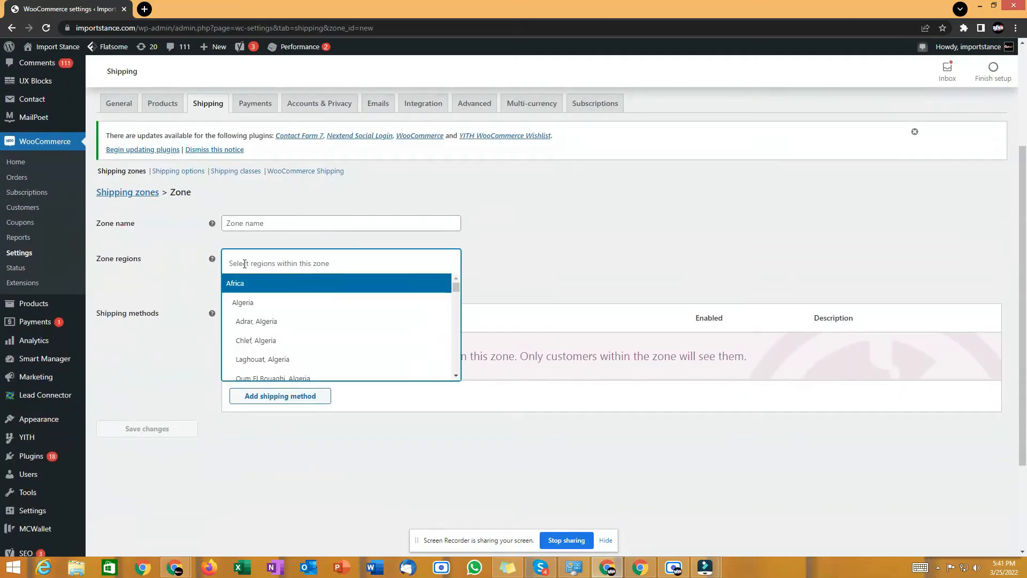
type("unite")
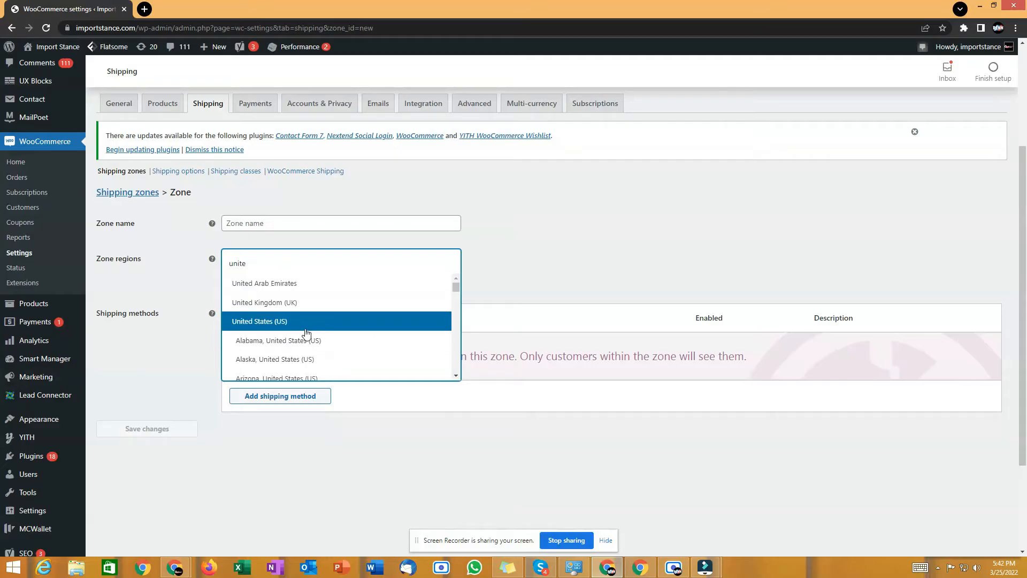
left_click(287, 324)
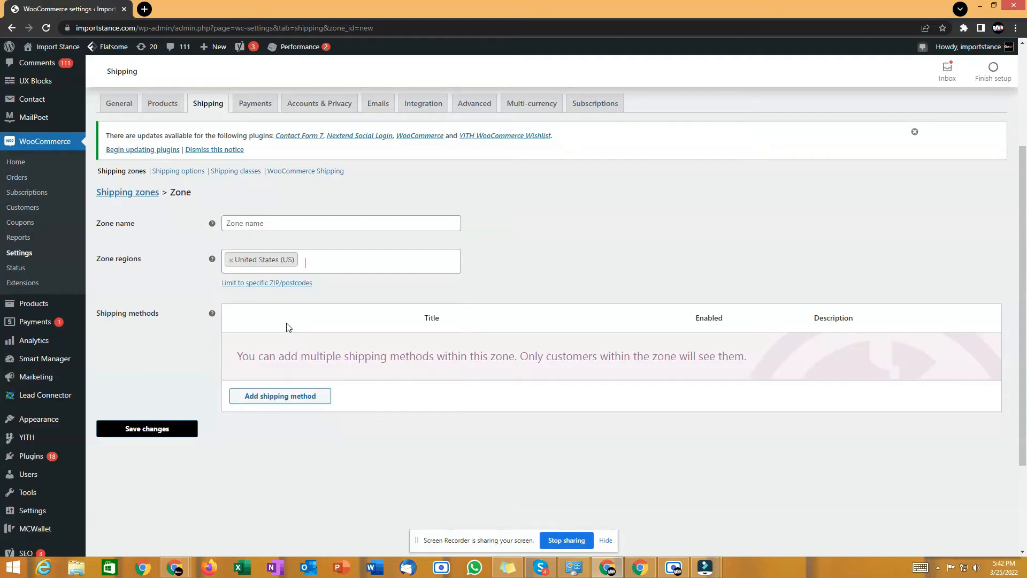
Step: Add Local pickup as a shipping method of the new United States zone
left_click(291, 399)
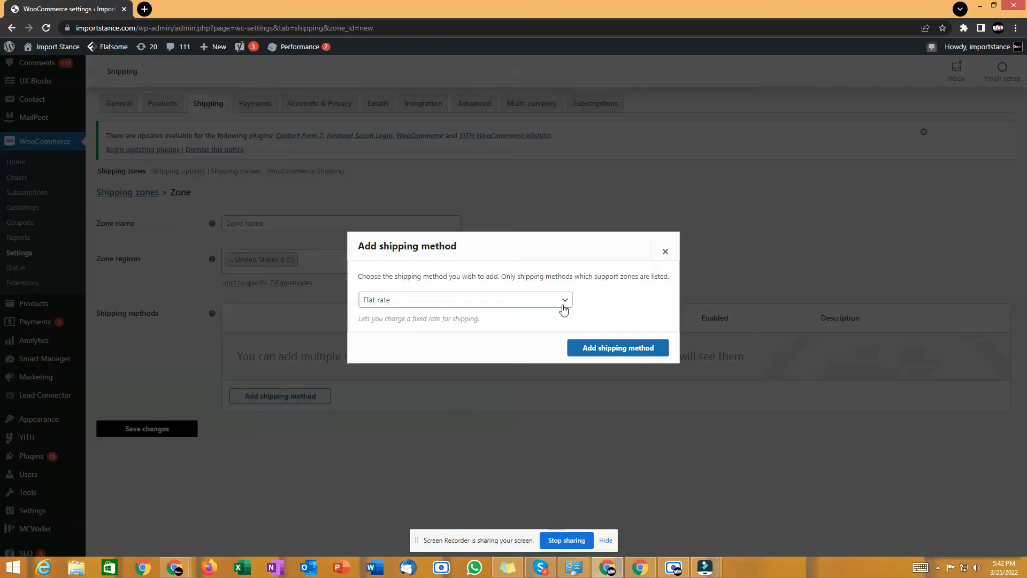
left_click(563, 306)
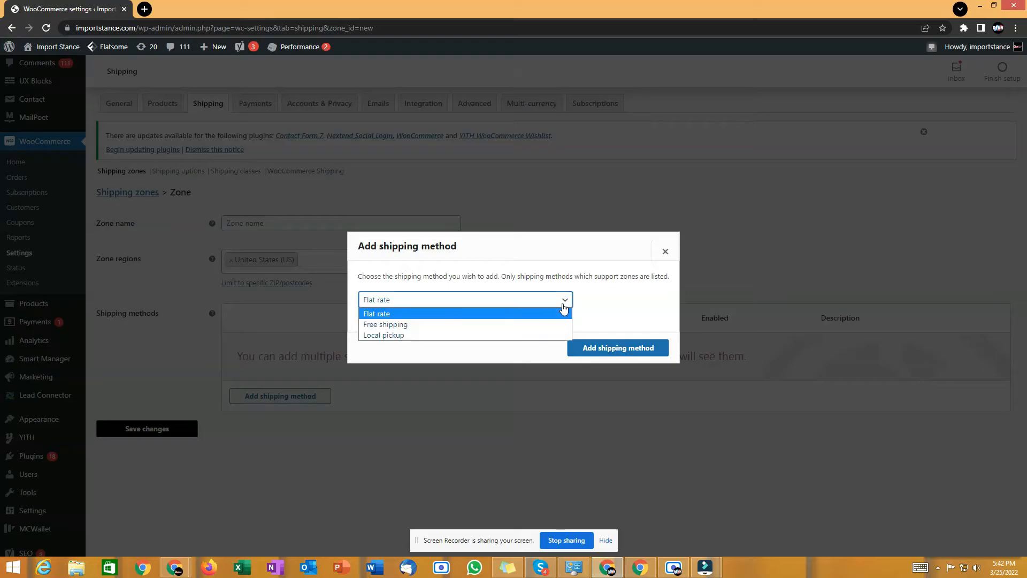
left_click(440, 335)
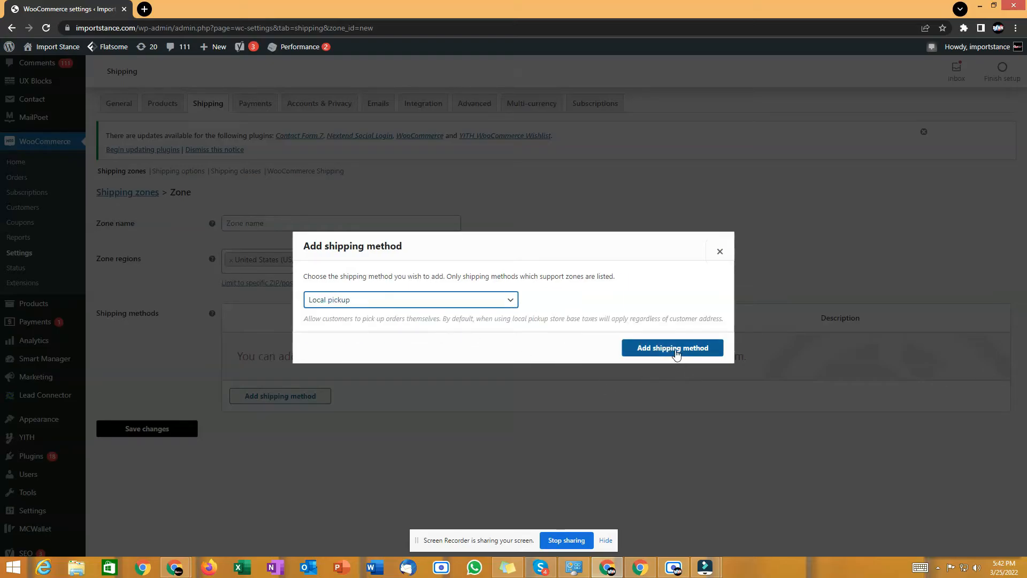
left_click(675, 349)
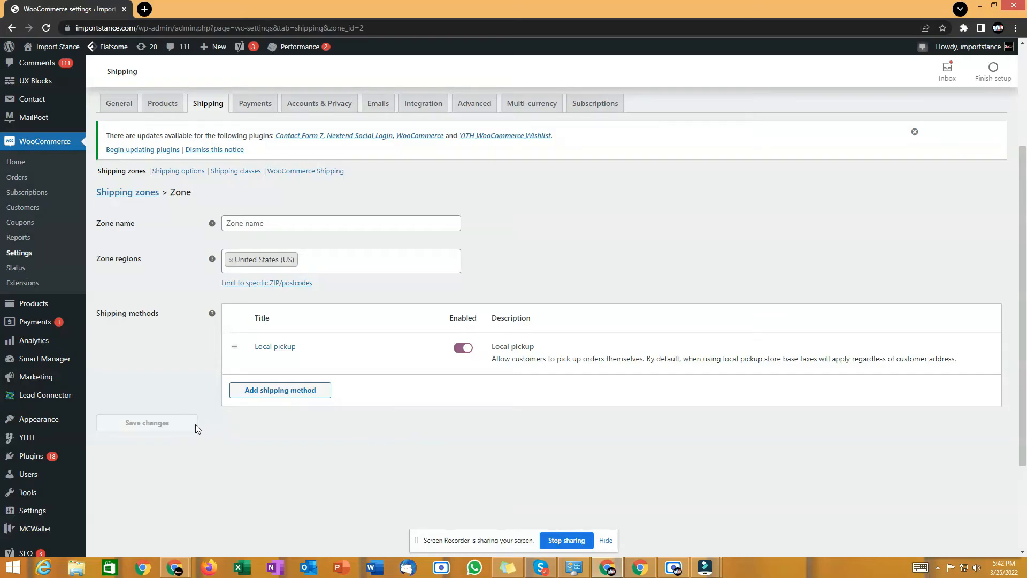
Step: Check which further shipping methods can be added to the zone, without adding one, and look over the zone's settings
scroll(307, 420, "down", 3)
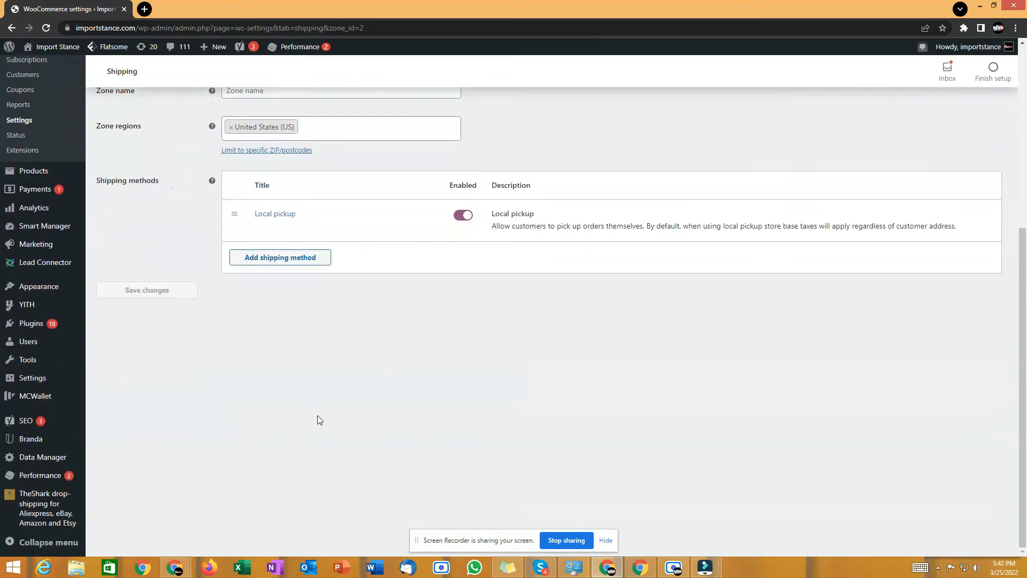
left_click(287, 259)
left_click(566, 301)
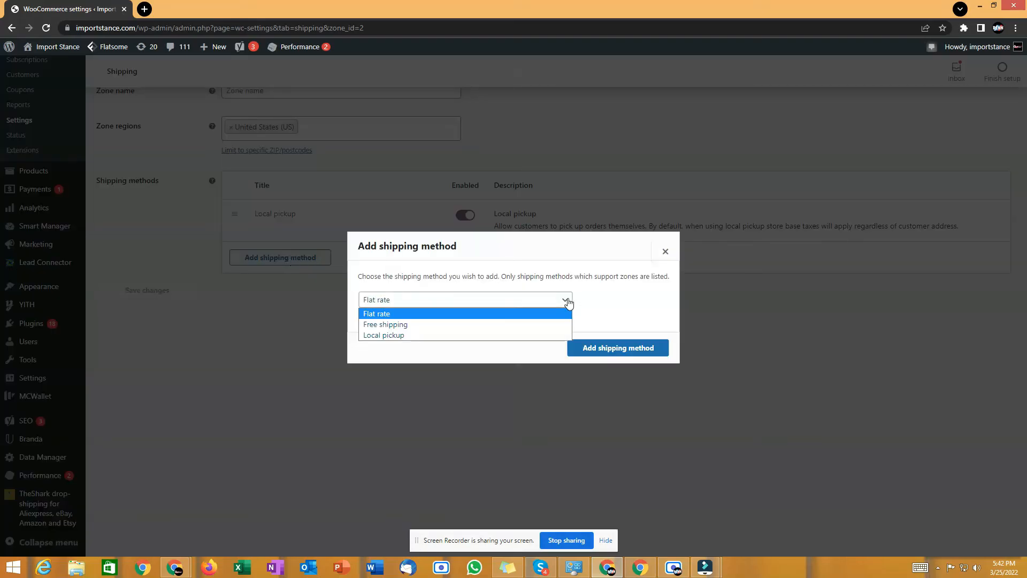
left_click(665, 253)
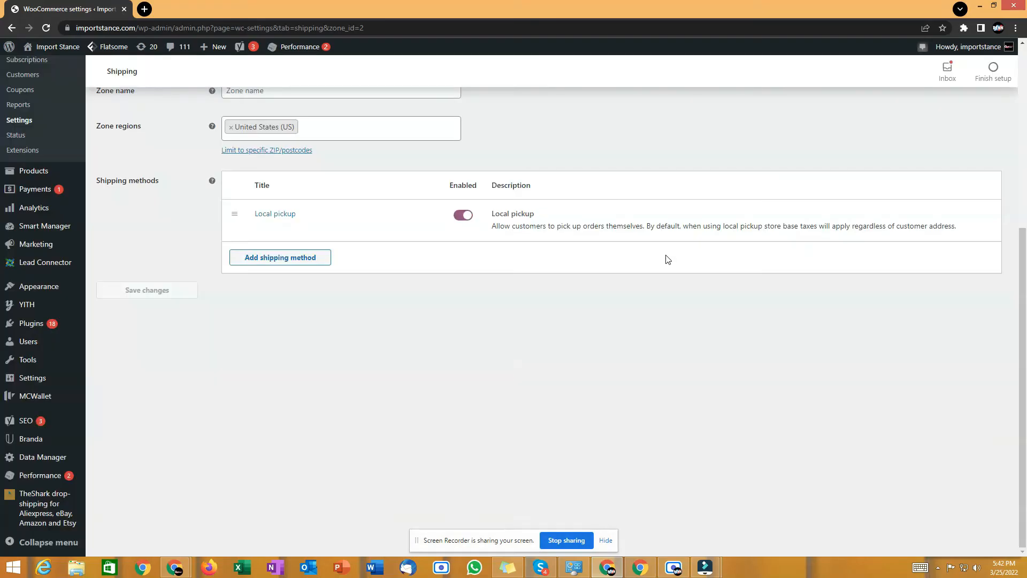
scroll(182, 302, "up", 5)
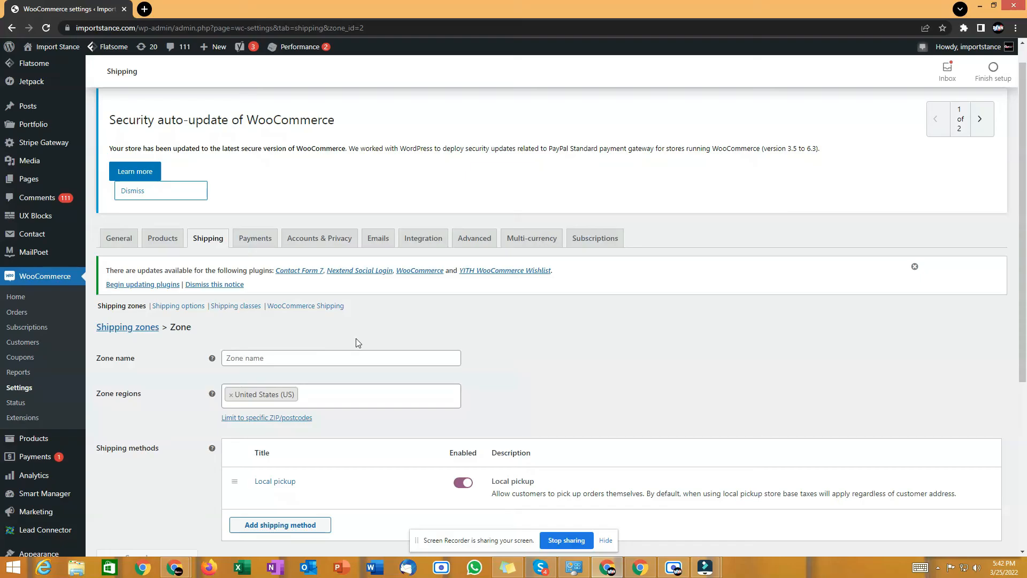
scroll(358, 342, "up", 1)
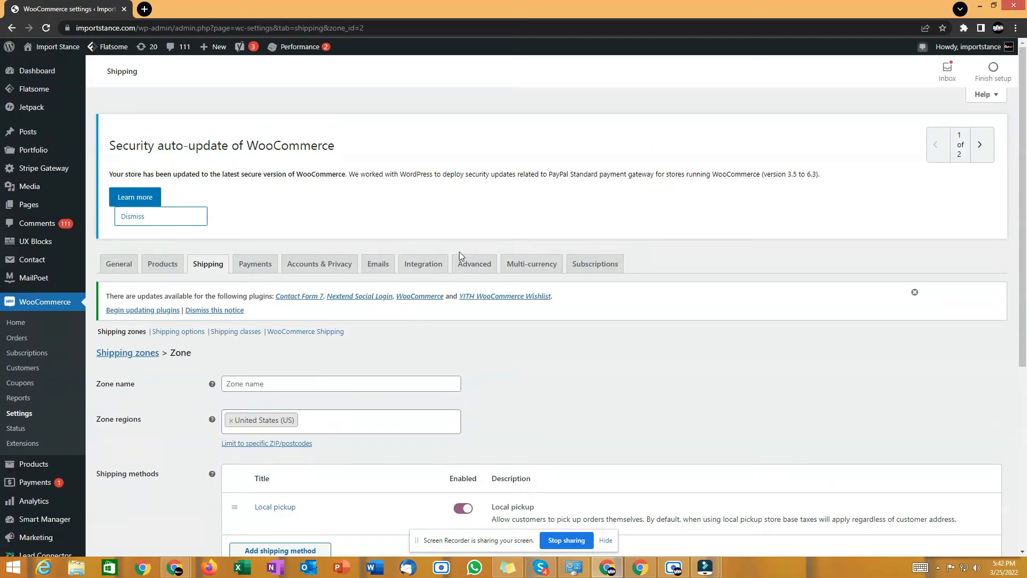